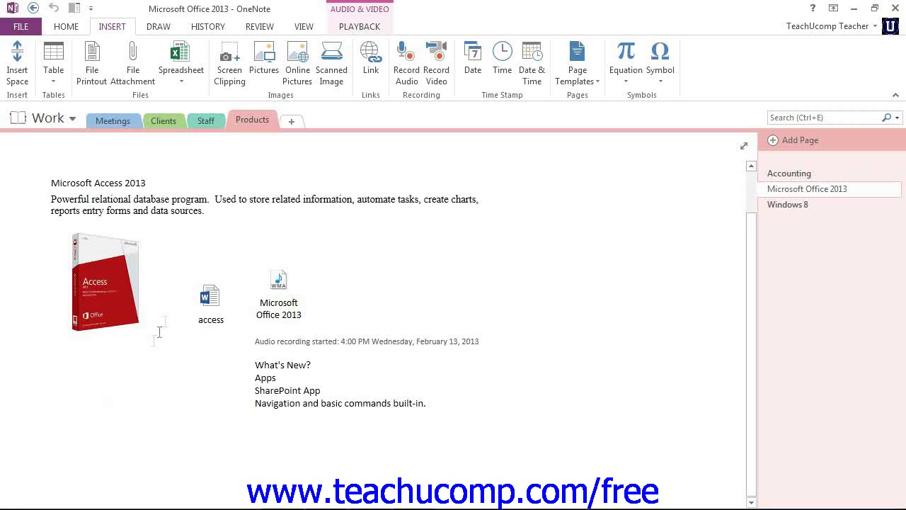
Go to the Staff section's Training Information page and open the Insert Spreadsheet options
{"action": "left_click", "coordinate": [206, 121]}
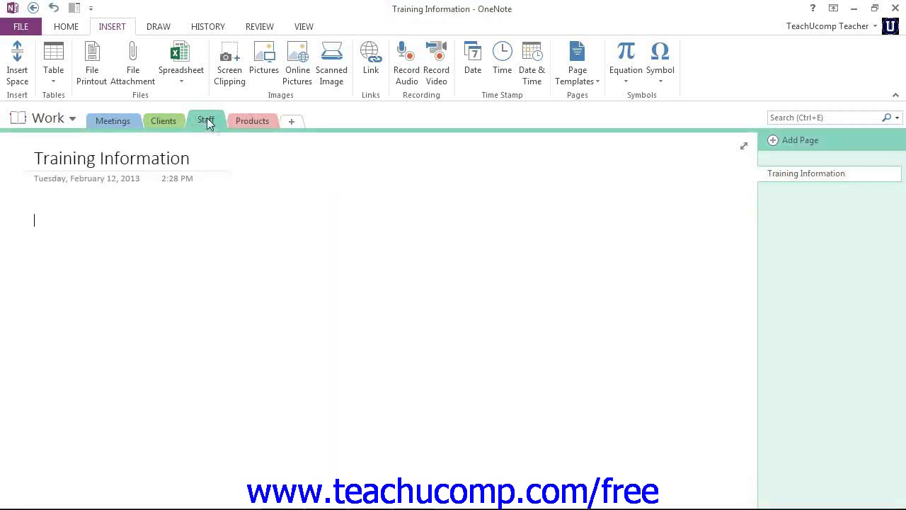
{"action": "left_click", "coordinate": [818, 177]}
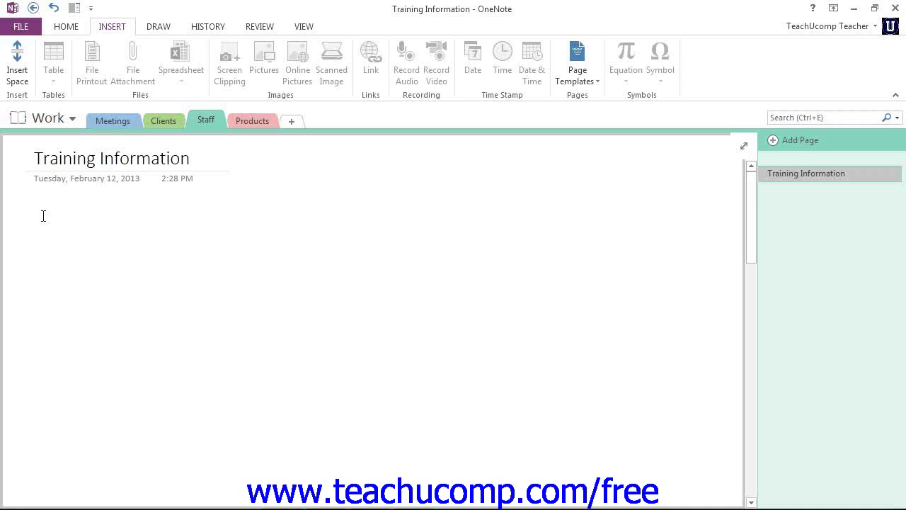
{"action": "left_click", "coordinate": [43, 216]}
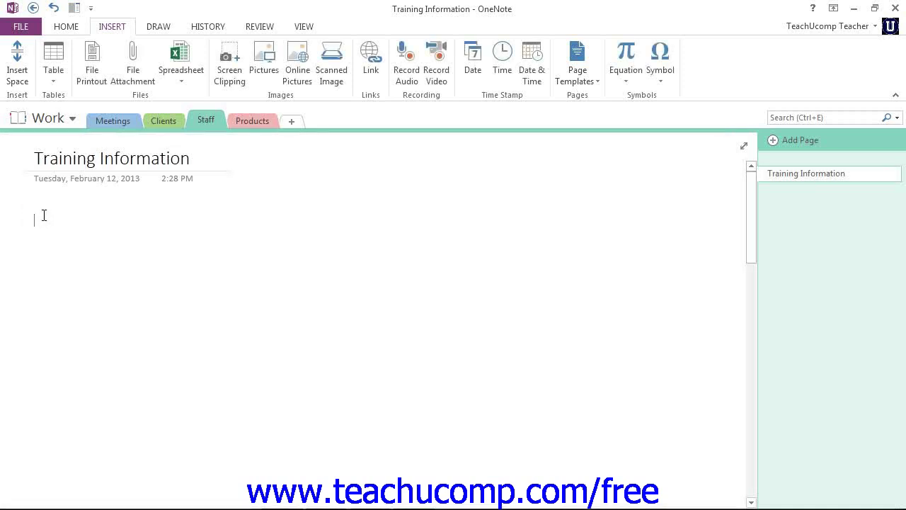
{"action": "left_click", "coordinate": [111, 28]}
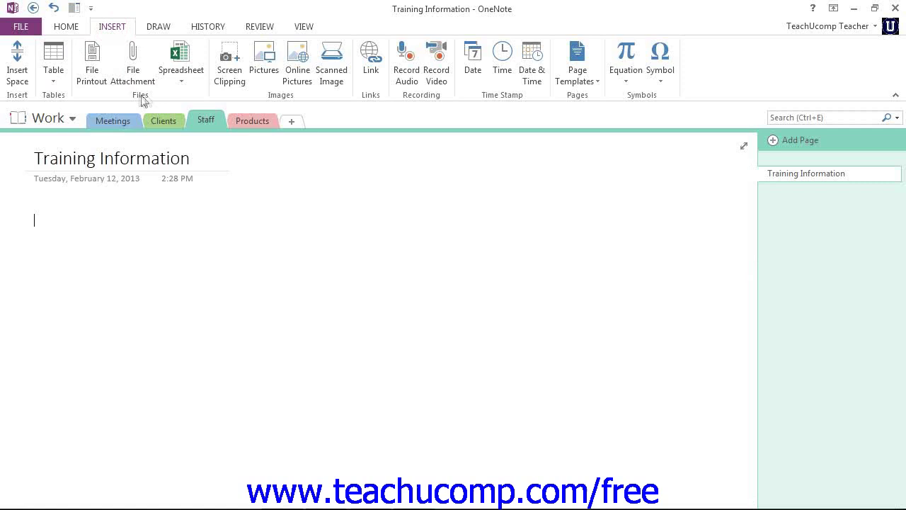
{"action": "left_click", "coordinate": [181, 71]}
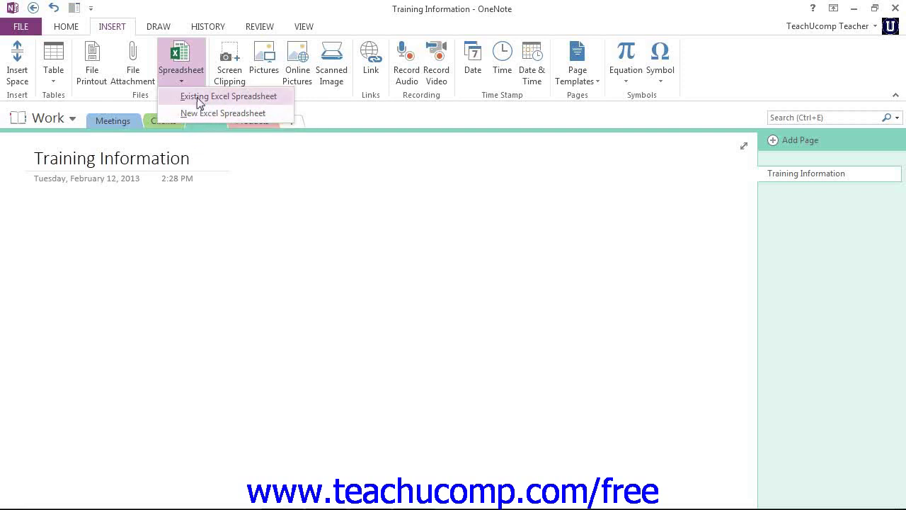
Embed Employee training tracker1.xlsx from the Desktop as an Existing Excel Spreadsheet
{"action": "left_click", "coordinate": [199, 99]}
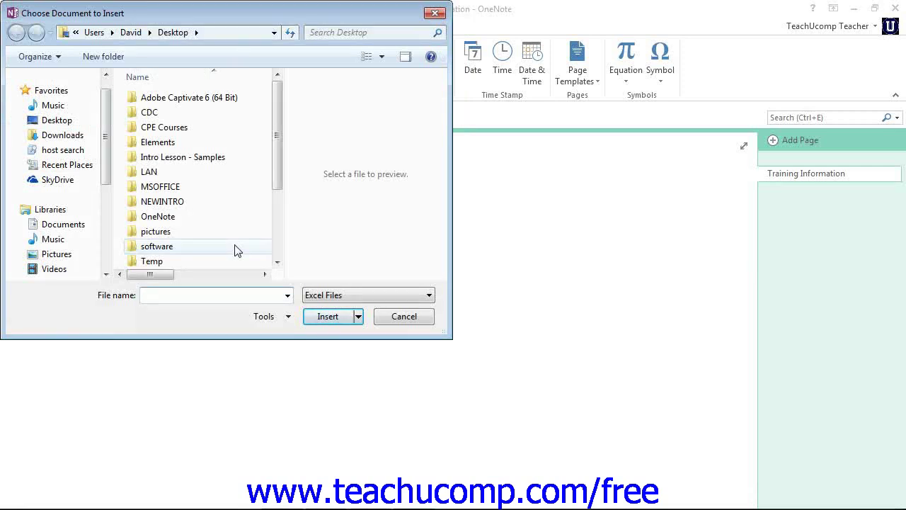
{"action": "left_click", "coordinate": [59, 121]}
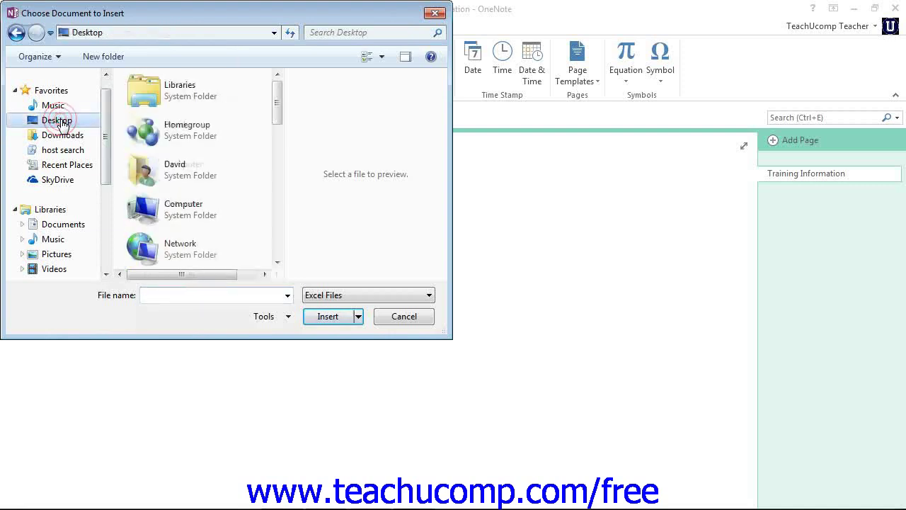
{"action": "left_click", "coordinate": [160, 293]}
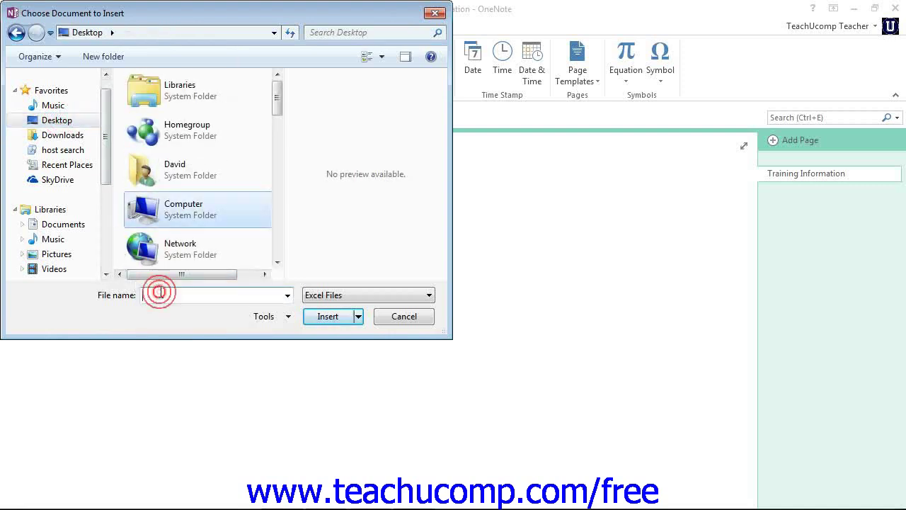
{"action": "type", "text": "em"}
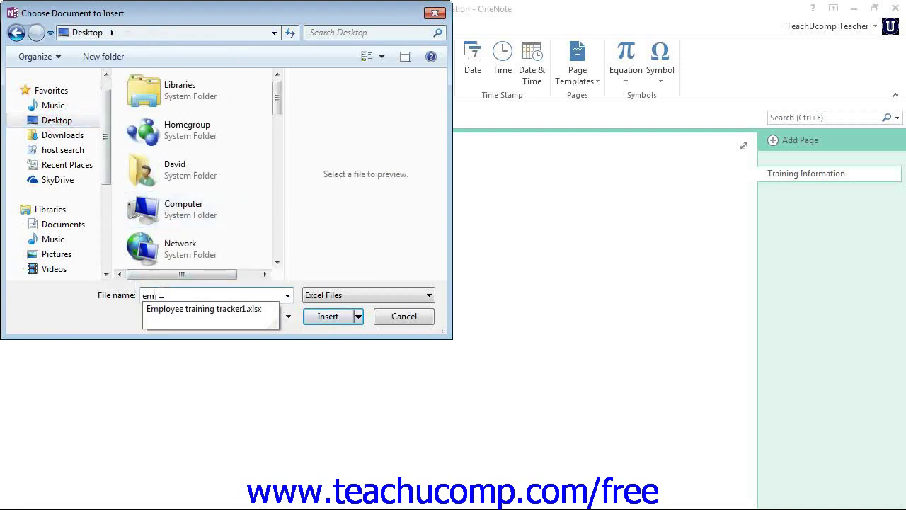
{"action": "key", "text": "Down"}
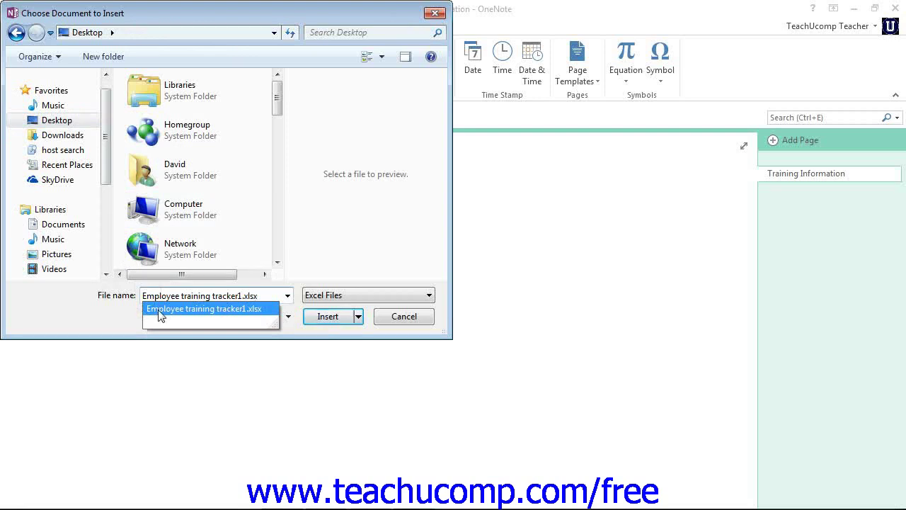
{"action": "left_click", "coordinate": [160, 309]}
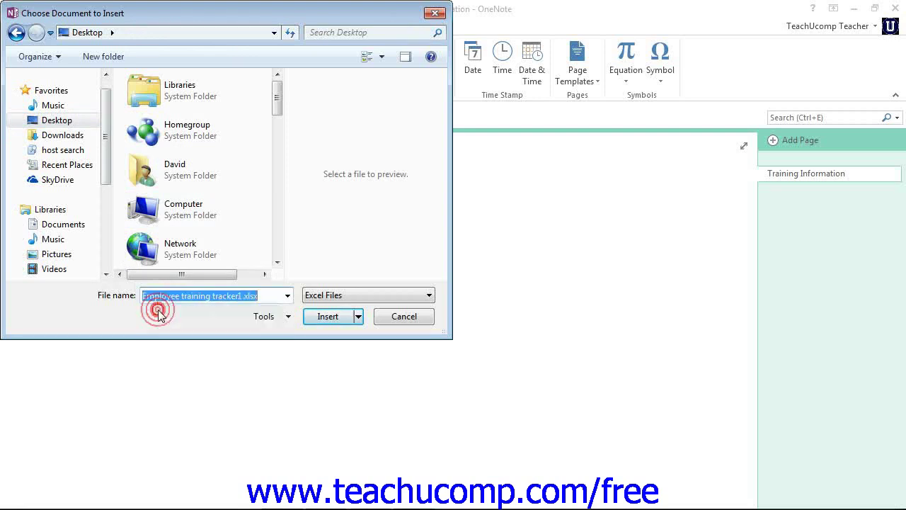
{"action": "left_click", "coordinate": [336, 322]}
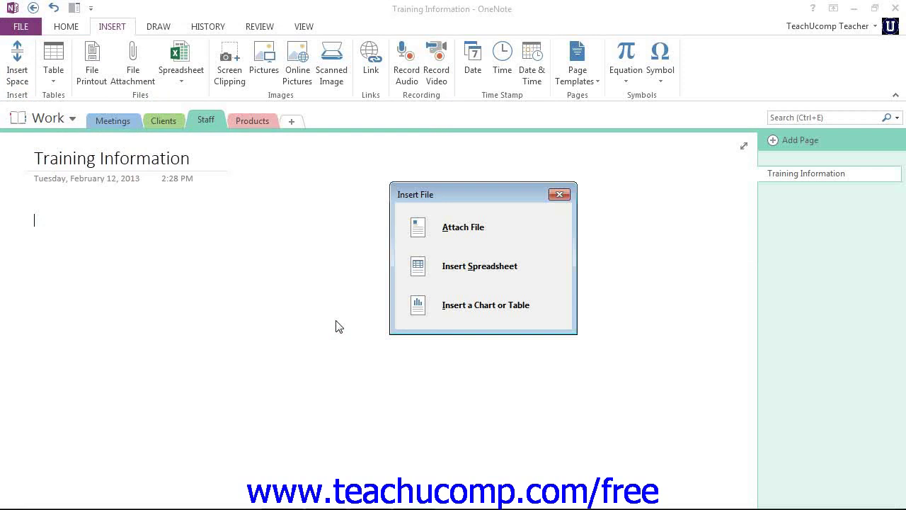
{"action": "left_click", "coordinate": [493, 276]}
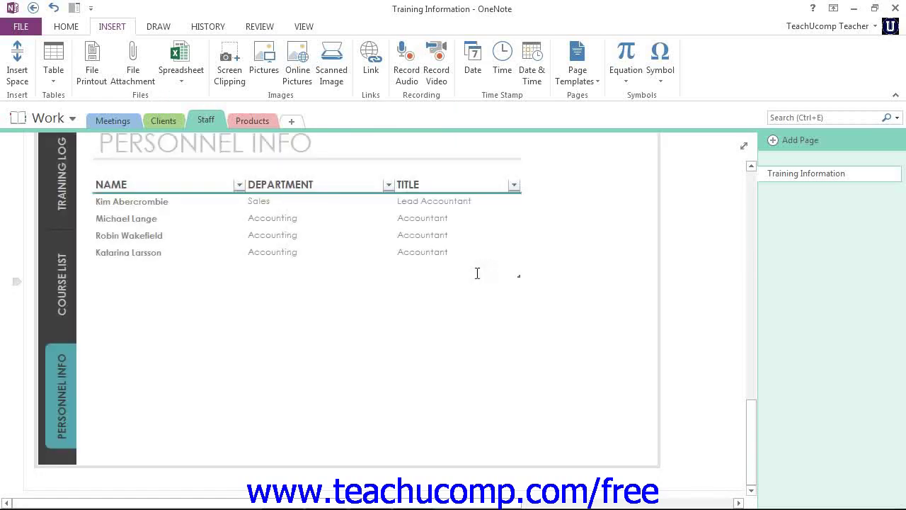
Scroll up past the embedded tracker's Training Log, Course List and Personnel Info sheets to the page title
{"action": "scroll", "coordinate": [484, 322], "scroll_direction": "up", "scroll_amount": 3}
{"action": "scroll", "coordinate": [484, 325], "scroll_direction": "up", "scroll_amount": 2}
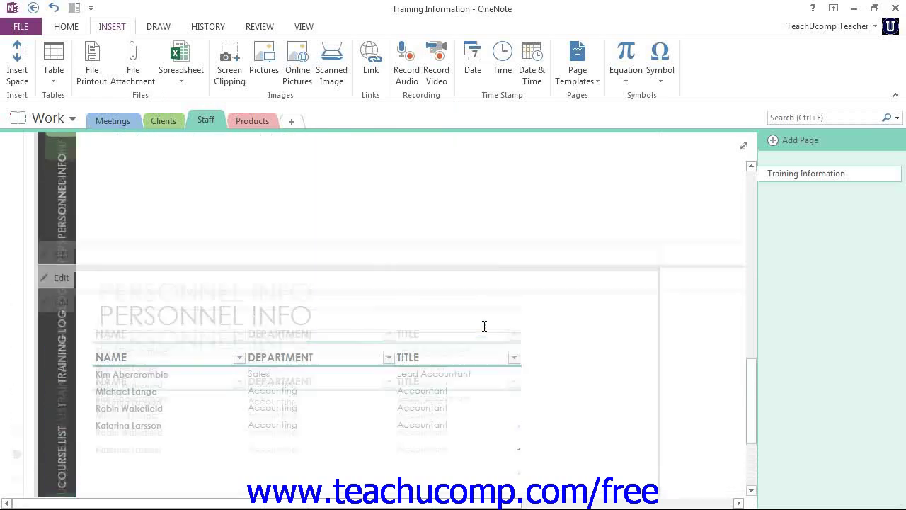
{"action": "scroll", "coordinate": [484, 324], "scroll_direction": "up", "scroll_amount": 3}
{"action": "scroll", "coordinate": [484, 326], "scroll_direction": "up", "scroll_amount": 2}
{"action": "scroll", "coordinate": [486, 326], "scroll_direction": "up", "scroll_amount": 2}
{"action": "scroll", "coordinate": [485, 326], "scroll_direction": "up", "scroll_amount": 2}
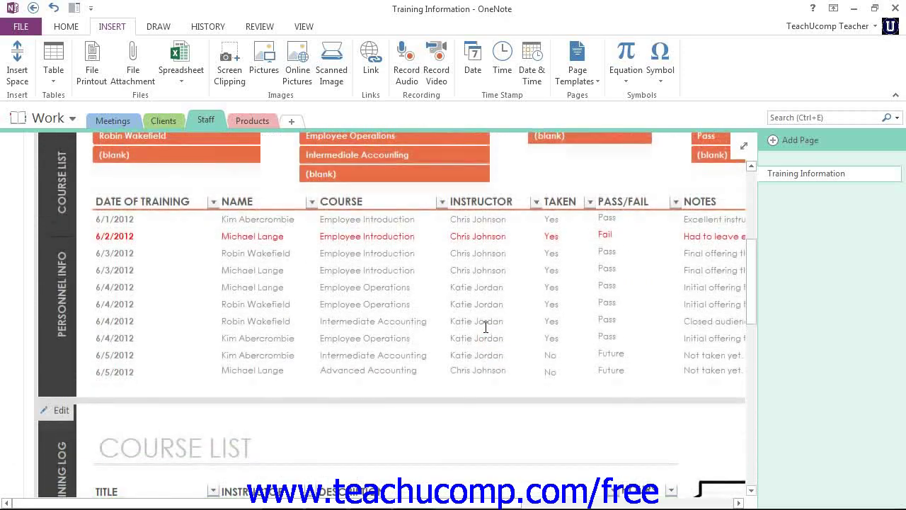
{"action": "scroll", "coordinate": [485, 327], "scroll_direction": "up", "scroll_amount": 3}
{"action": "scroll", "coordinate": [486, 326], "scroll_direction": "up", "scroll_amount": 2}
{"action": "scroll", "coordinate": [486, 326], "scroll_direction": "up", "scroll_amount": 2}
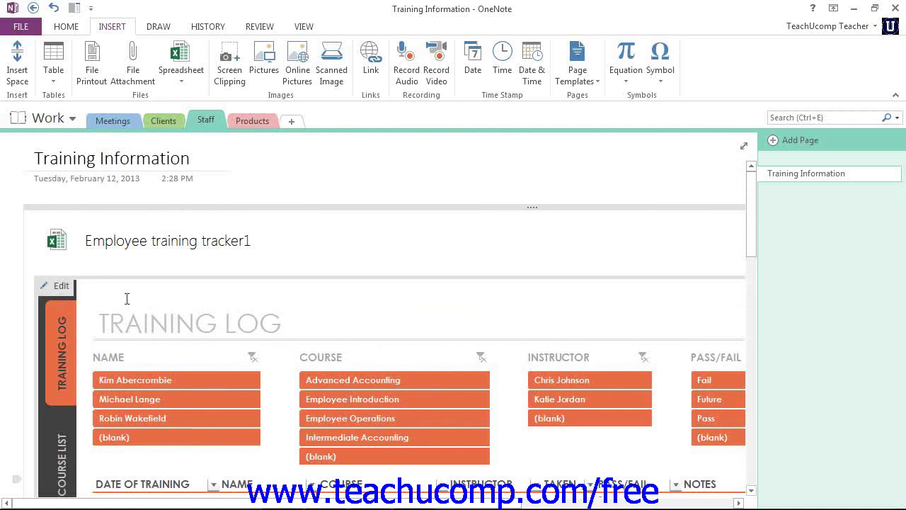
{"action": "left_click", "coordinate": [62, 287]}
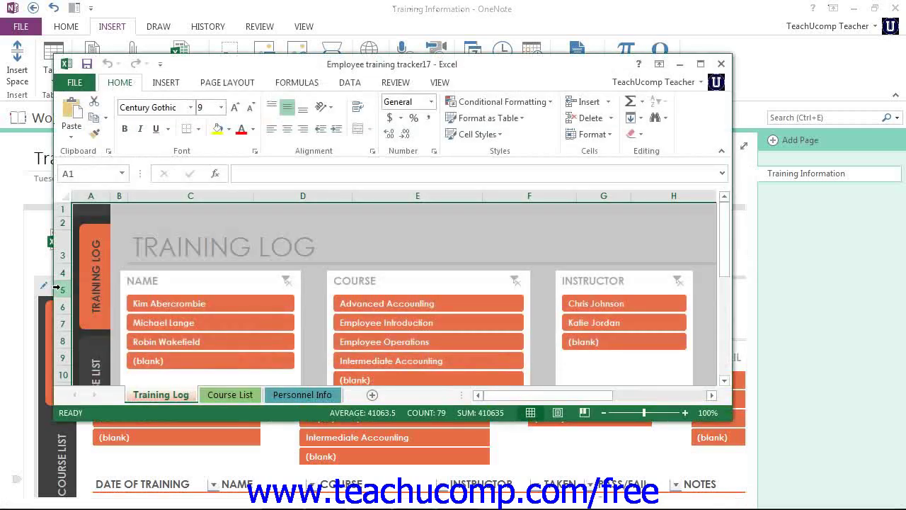
{"action": "scroll", "coordinate": [401, 310], "scroll_direction": "down", "scroll_amount": 4}
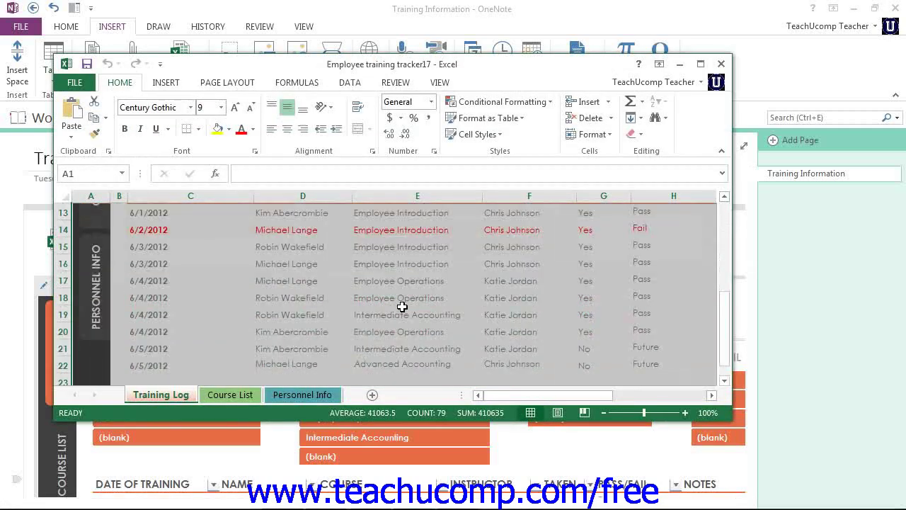
{"action": "scroll", "coordinate": [401, 305], "scroll_direction": "down", "scroll_amount": 1}
{"action": "scroll", "coordinate": [401, 306], "scroll_direction": "down", "scroll_amount": 2}
{"action": "scroll", "coordinate": [402, 306], "scroll_direction": "down", "scroll_amount": 2}
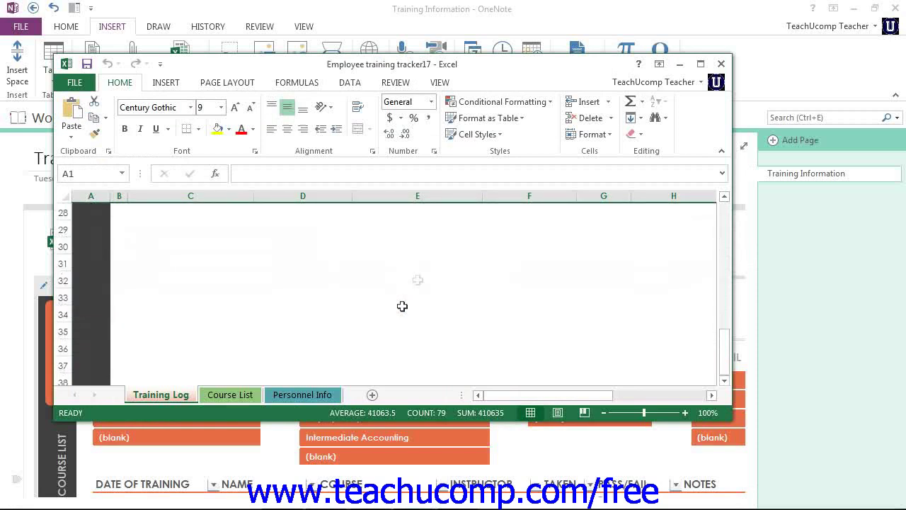
{"action": "left_click", "coordinate": [722, 64]}
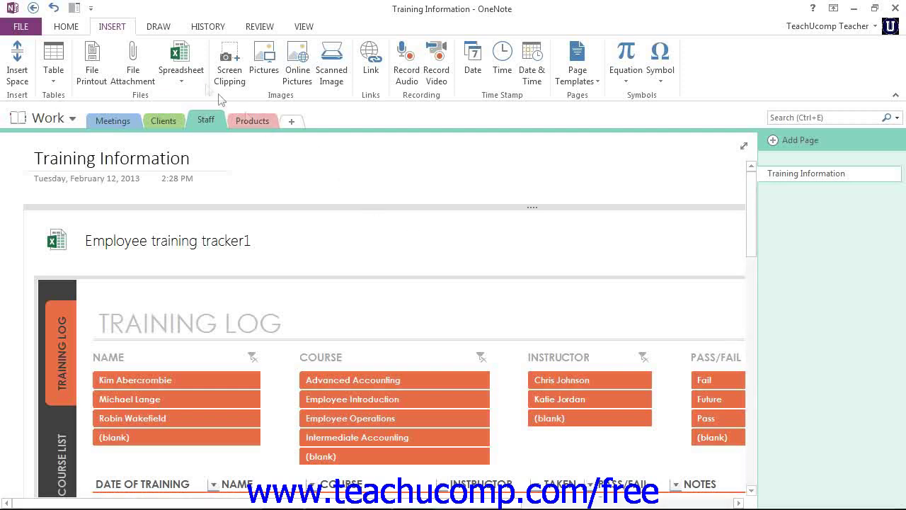
Open the Spreadsheet insert options again below the embedded tracker
{"action": "left_click", "coordinate": [177, 63]}
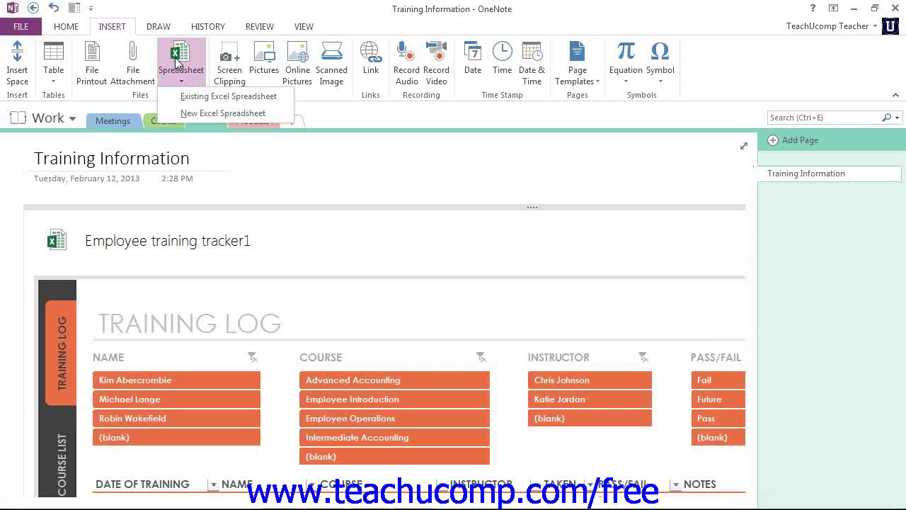
Choose New Excel Spreadsheet to add a blank spreadsheet to the page
{"action": "left_click", "coordinate": [197, 113]}
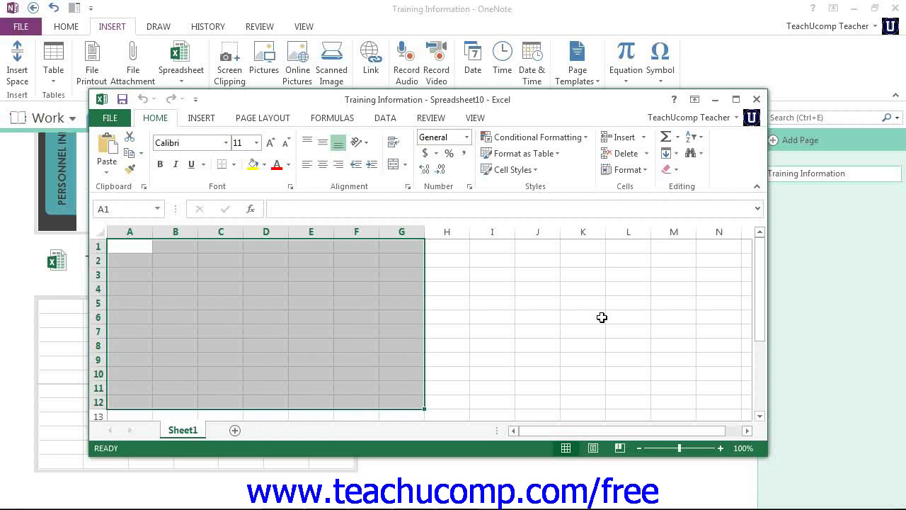
{"action": "left_click", "coordinate": [756, 99]}
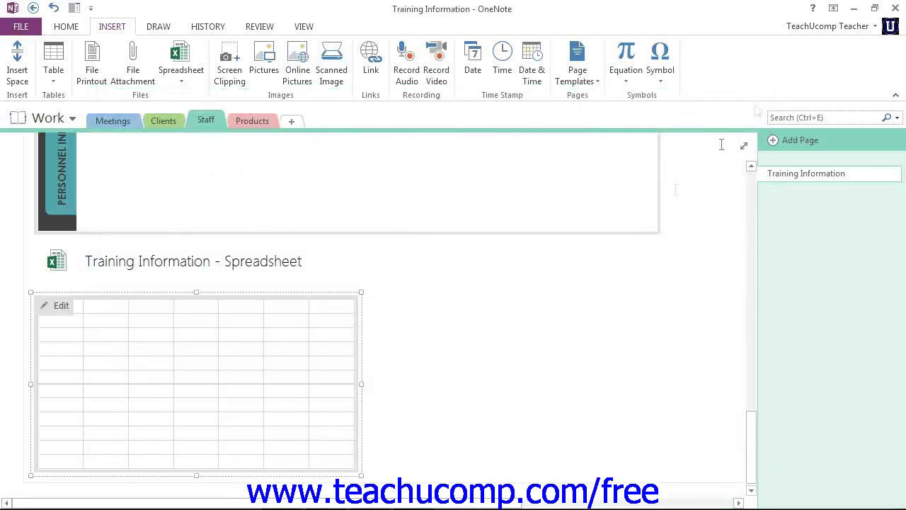